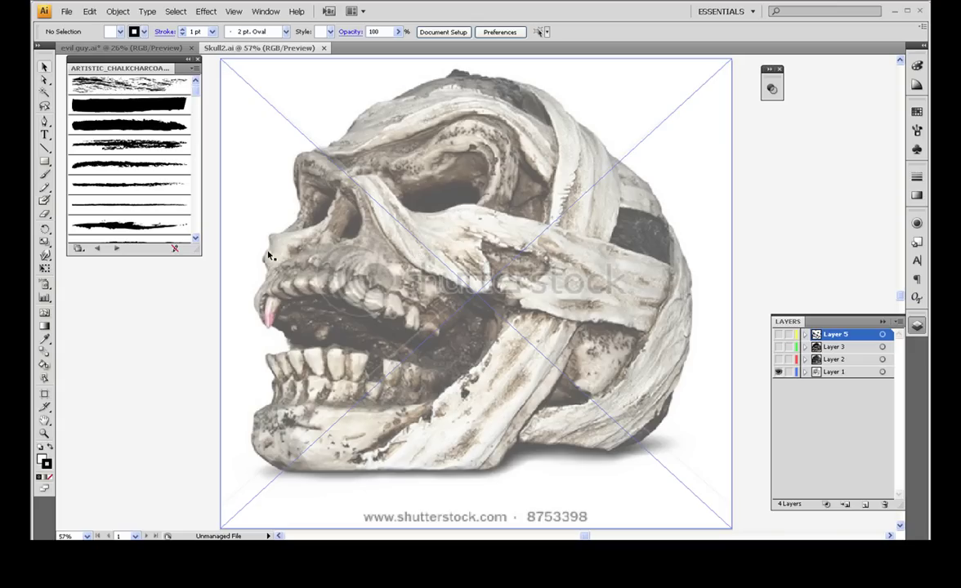
Zoom in on the skull's eye socket with a Zoom-tool marquee
click(45, 435)
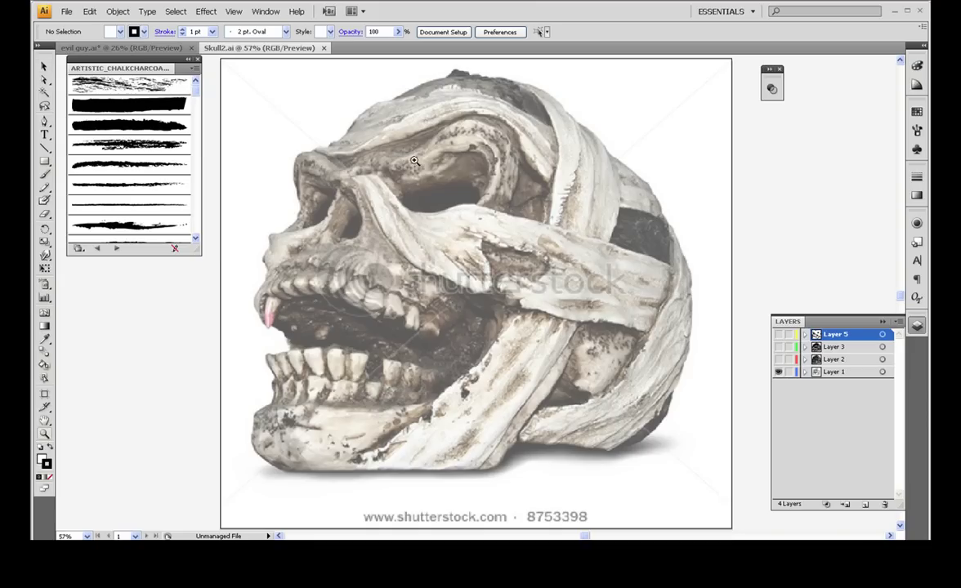
drag(336, 118, 521, 238)
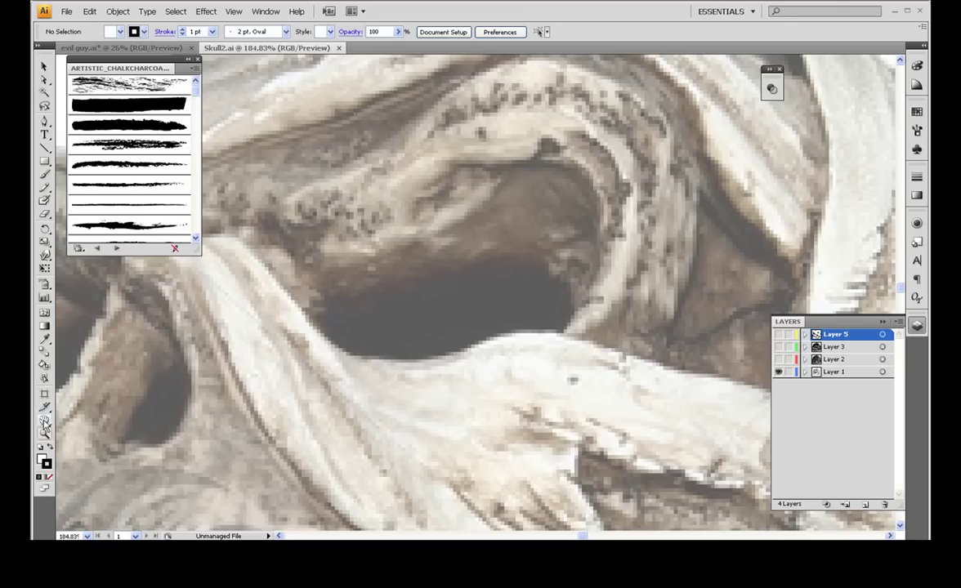
Zoom out to the whole skull and select the placed skull photo to inspect it
key(ctrl+0)
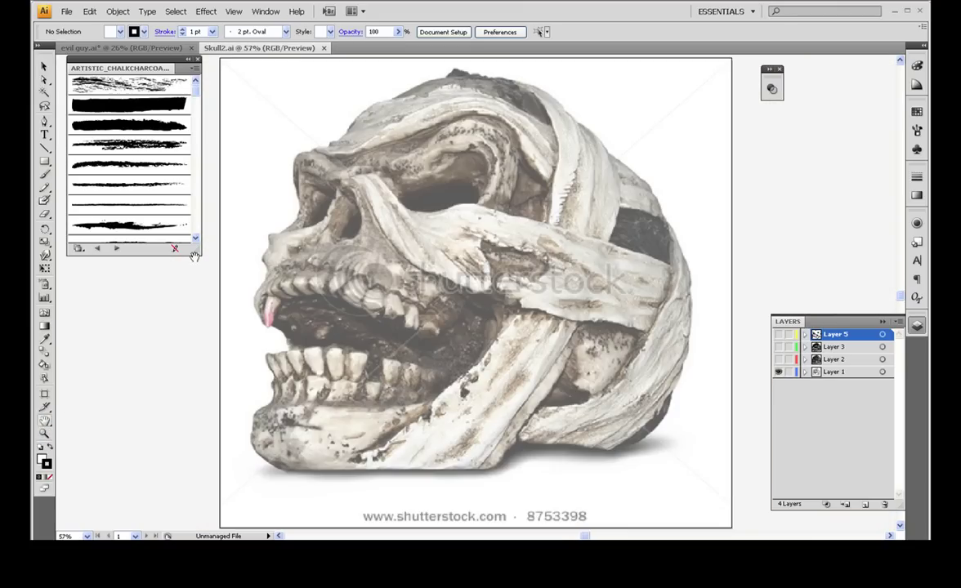
click(45, 67)
click(369, 241)
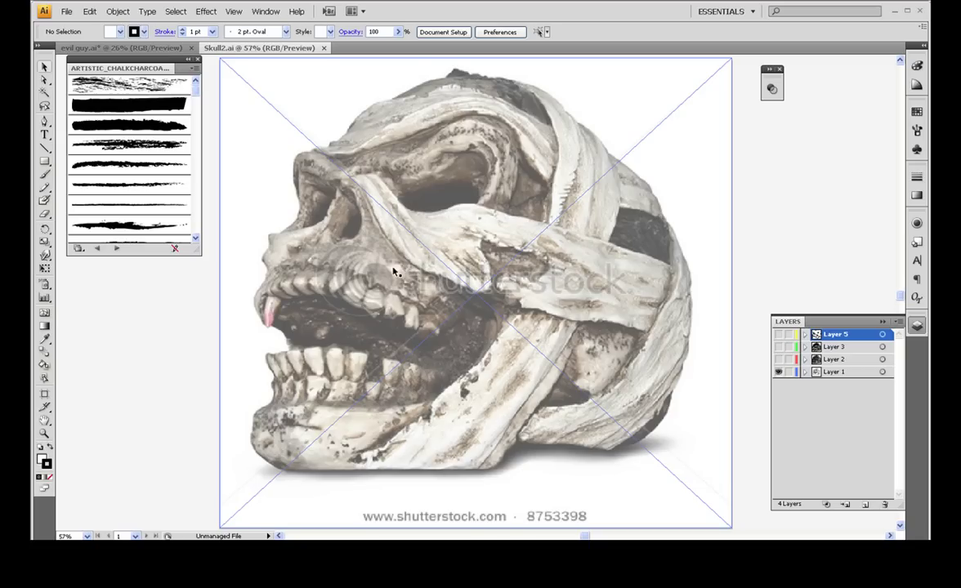
click(396, 287)
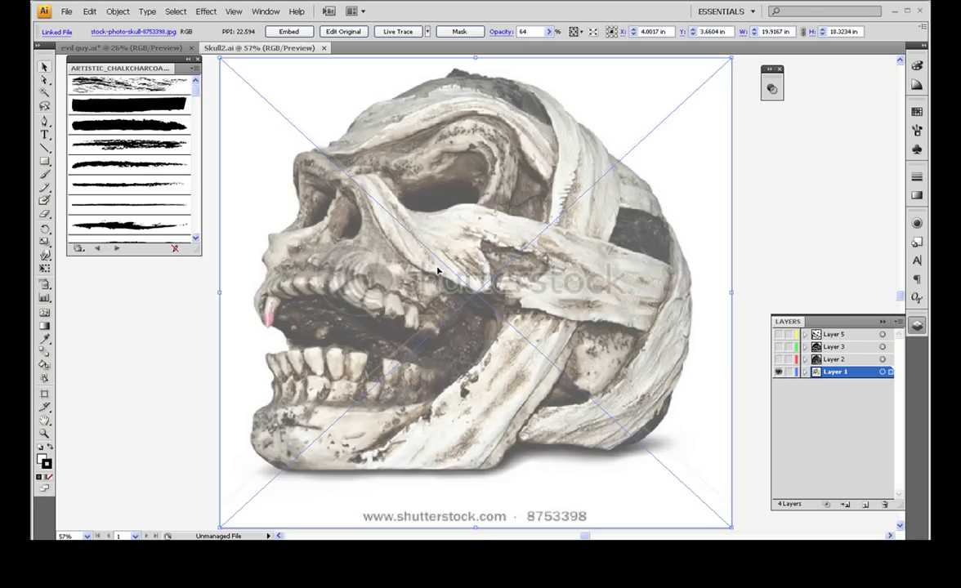
Zoom closely into the eye area and pan so the eye socket is centred
click(44, 433)
drag(349, 125, 505, 214)
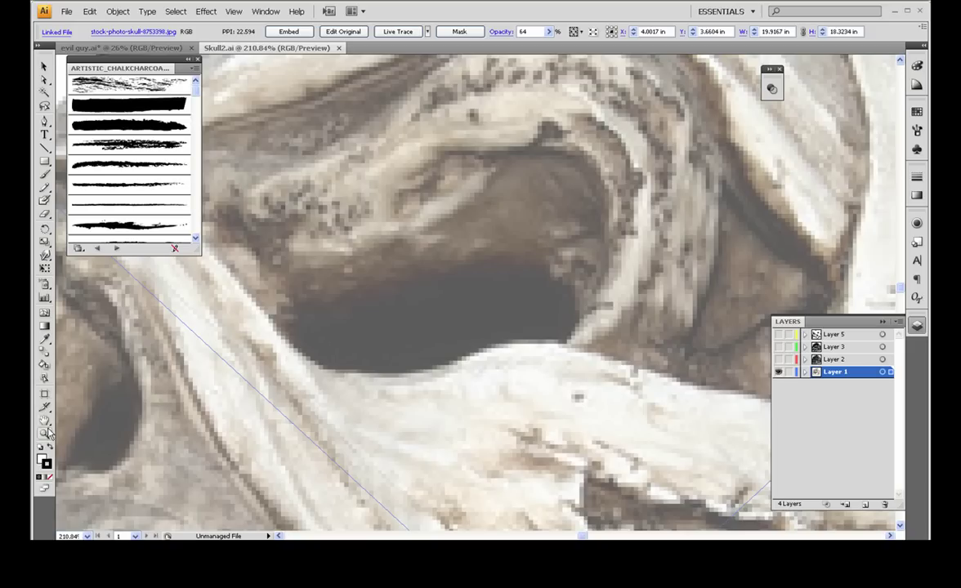
drag(409, 238, 403, 294)
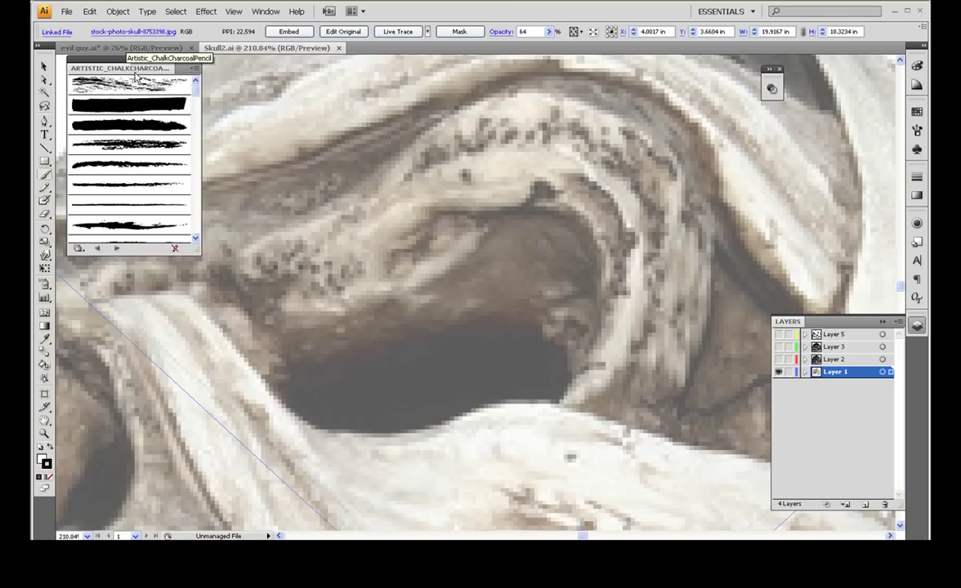
Load the Artistic > Artistic_Calligraphic brush library from the Brushes panel menu
click(917, 132)
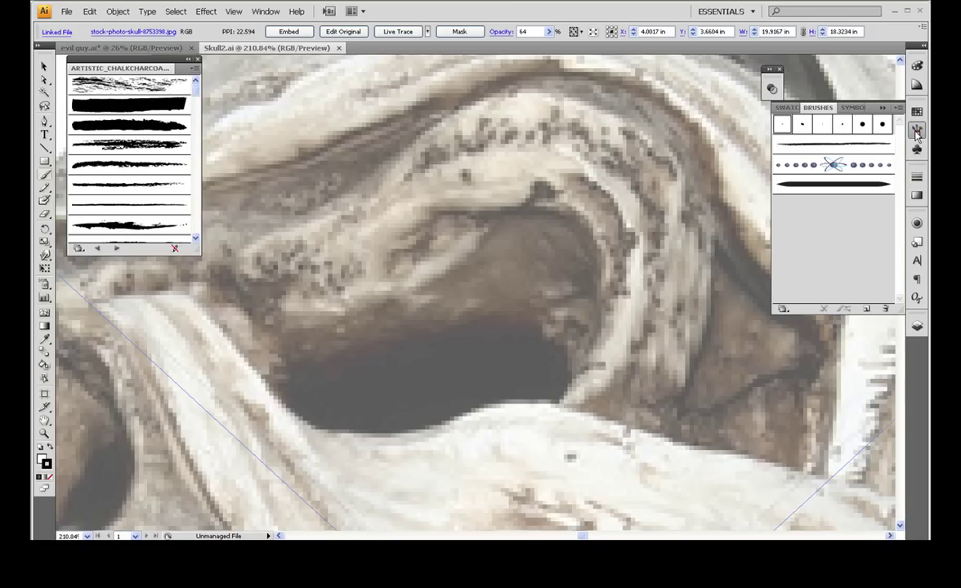
click(900, 108)
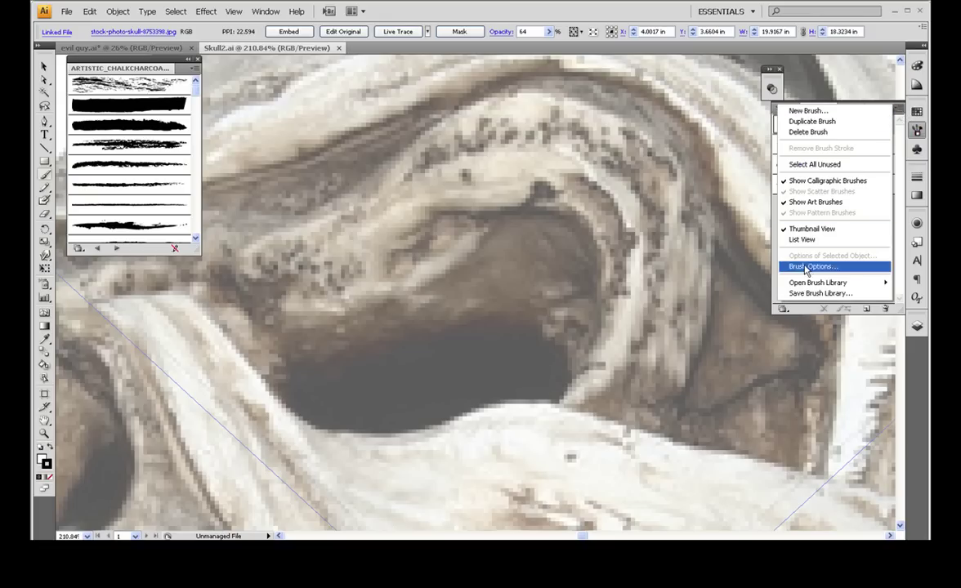
mouse_move(813, 286)
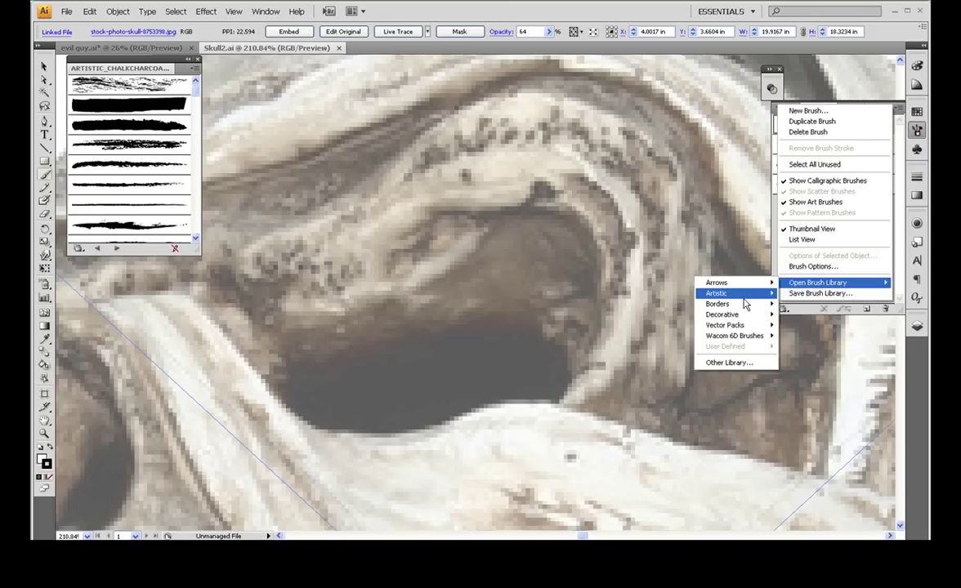
mouse_move(745, 296)
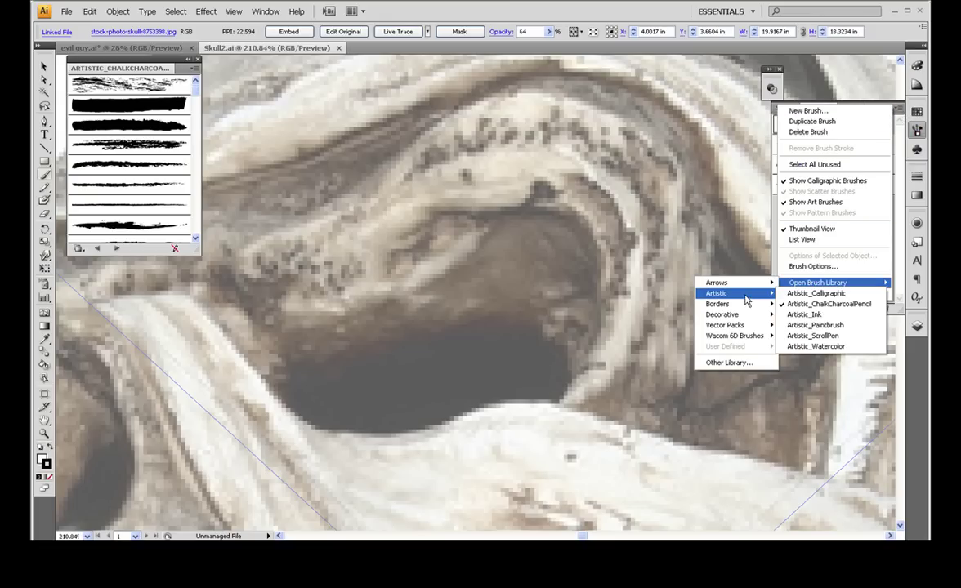
click(809, 295)
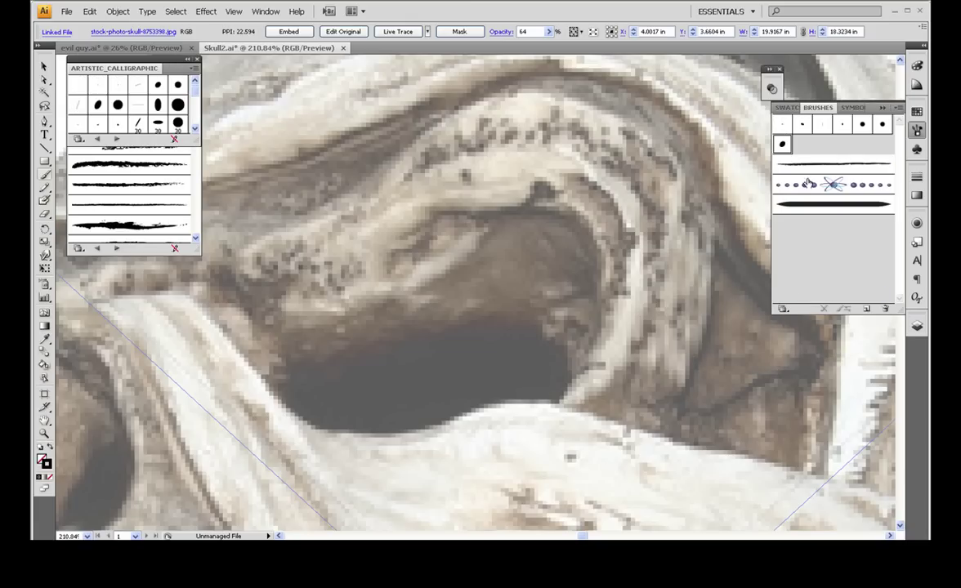
Set the 10 pt. Oval brush's Diameter to Pressure with a 6 pt variation
double_click(782, 144)
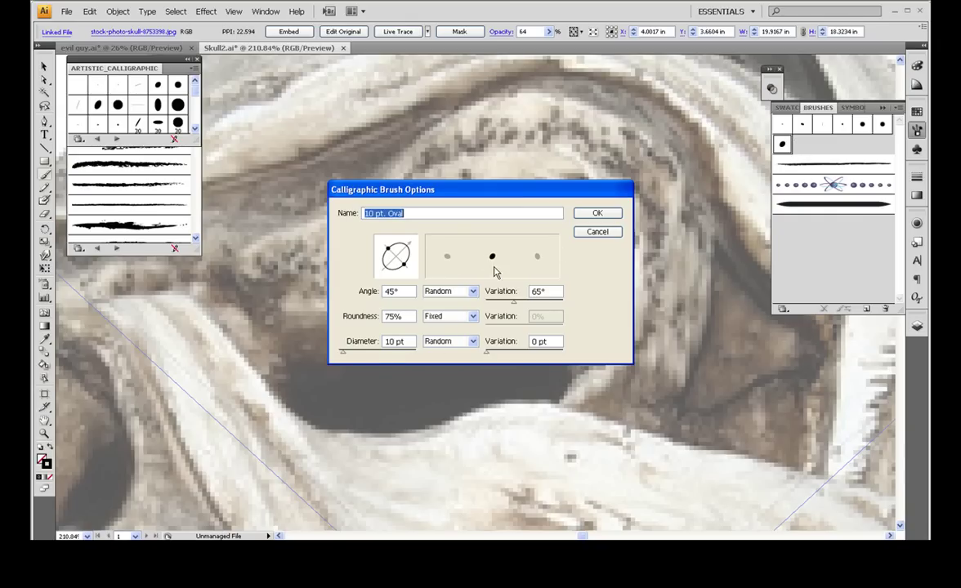
click(442, 343)
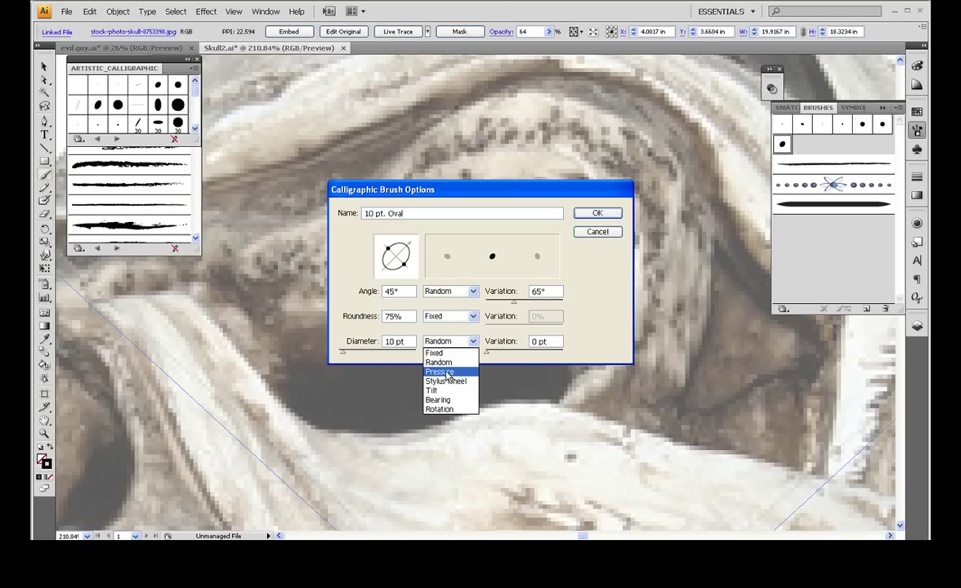
click(442, 373)
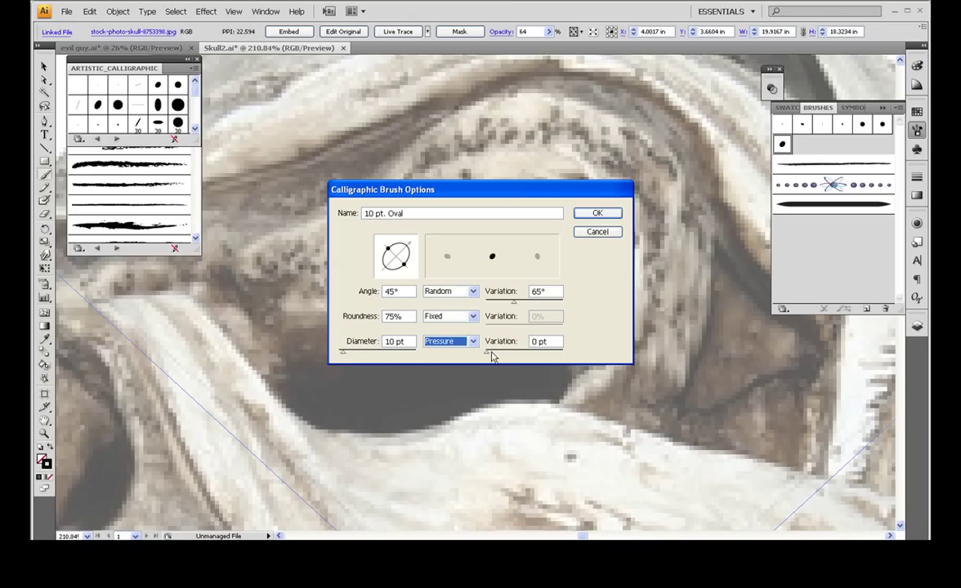
drag(493, 357, 524, 357)
drag(524, 352, 532, 358)
Apply the brush settings, then paint and undo two test strokes over the eye socket
click(591, 213)
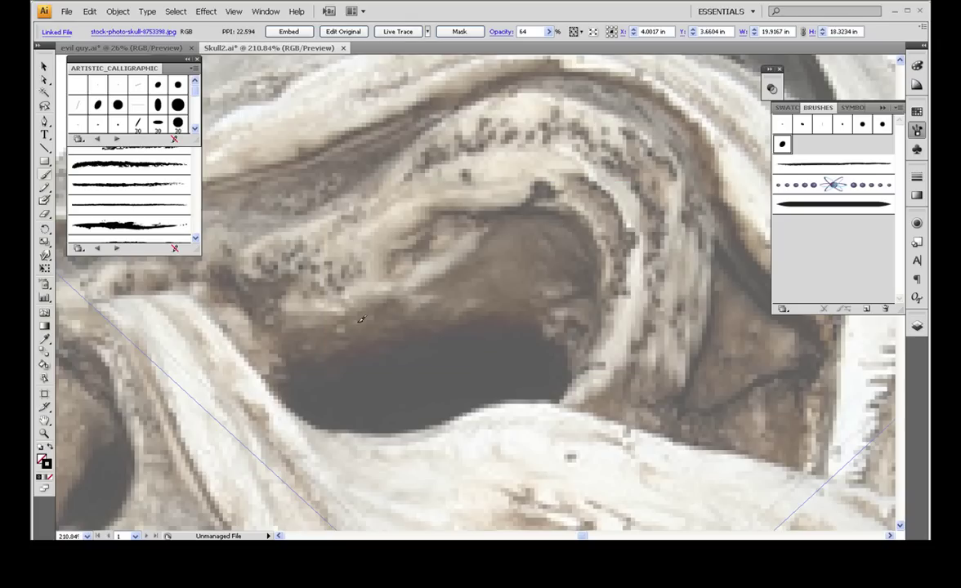
drag(299, 359, 292, 402)
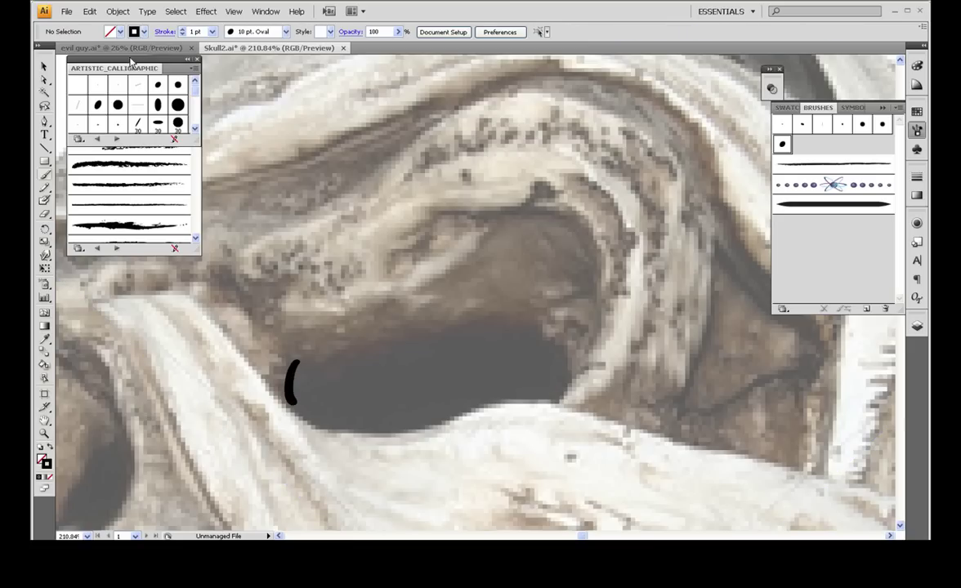
click(89, 11)
click(98, 29)
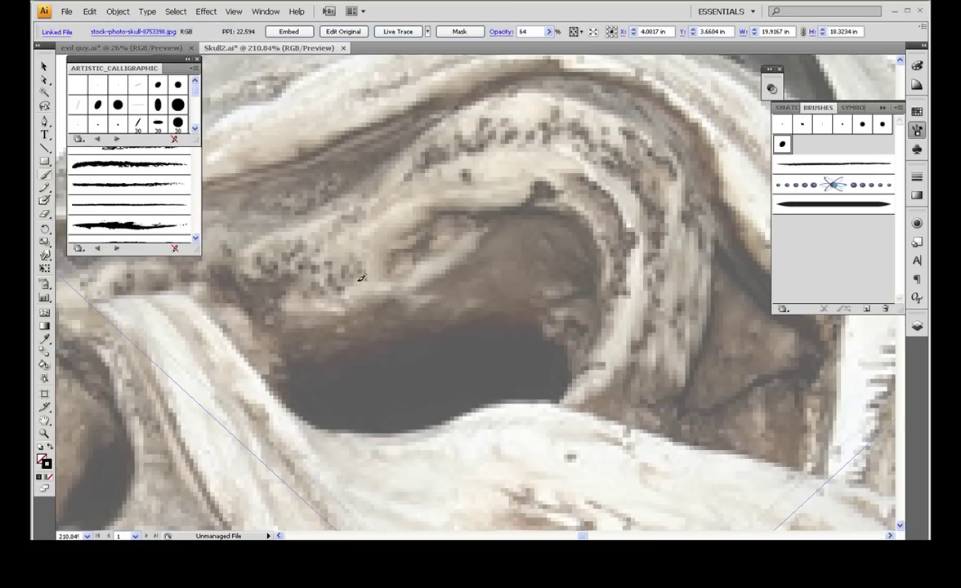
mouse_move(306, 376)
mouse_down()
mouse_move(472, 322)
mouse_move(516, 322)
mouse_move(546, 350)
mouse_up()
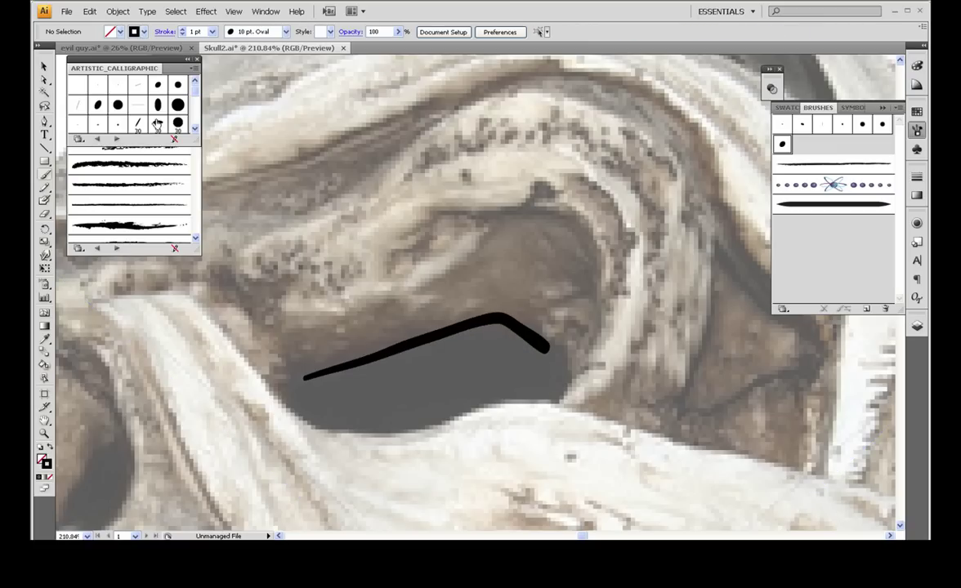
click(87, 13)
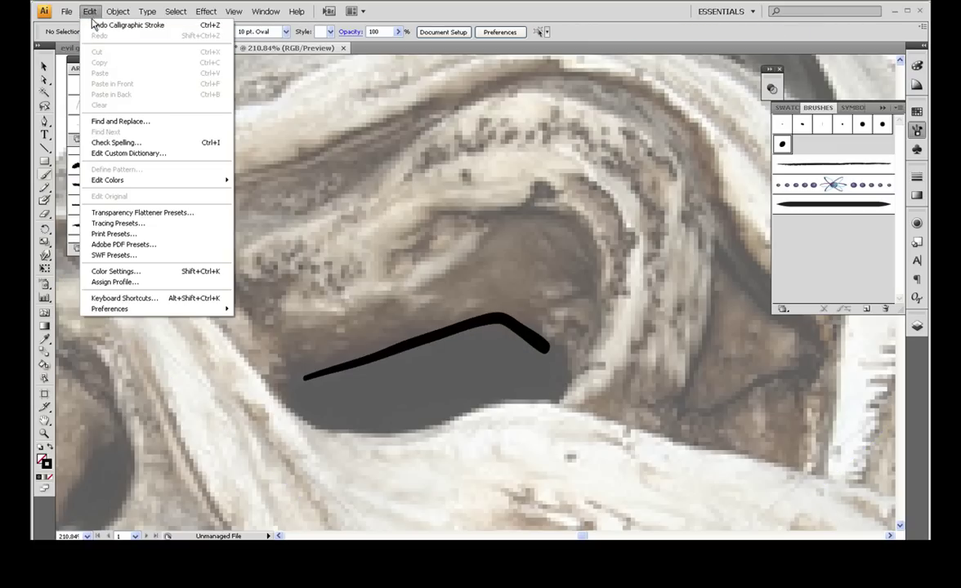
click(92, 26)
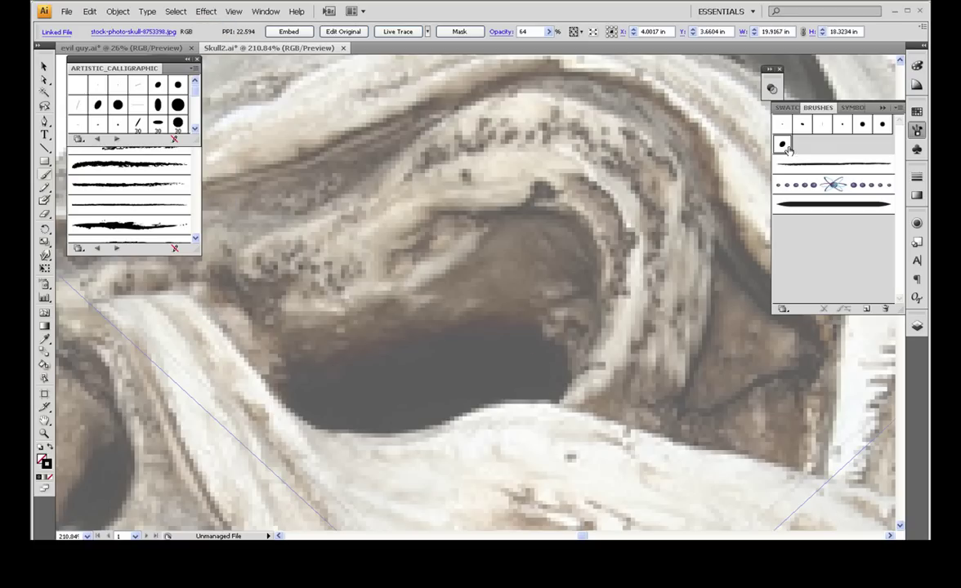
Raise the Oval brush's diameter variation to 8 pt
double_click(783, 146)
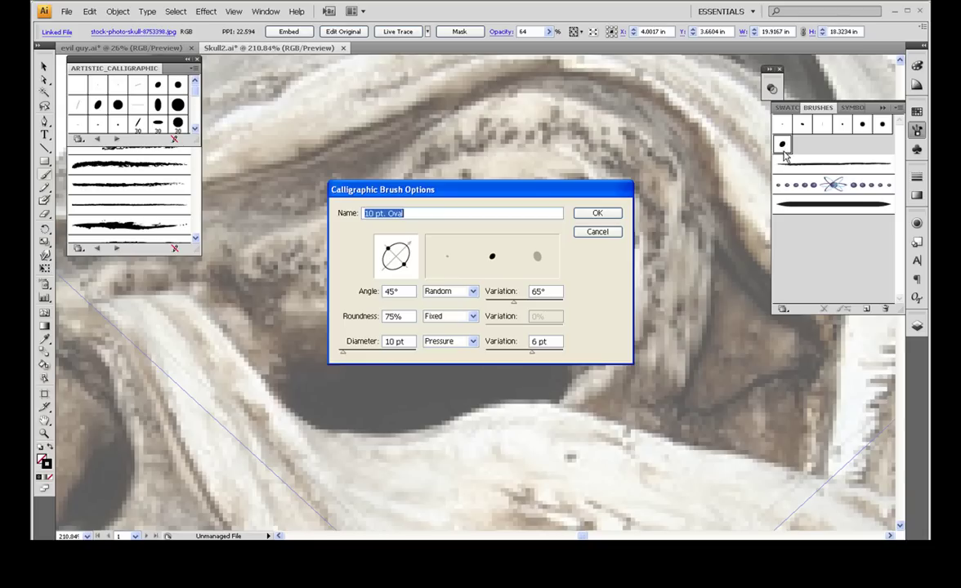
drag(537, 355, 548, 355)
click(595, 214)
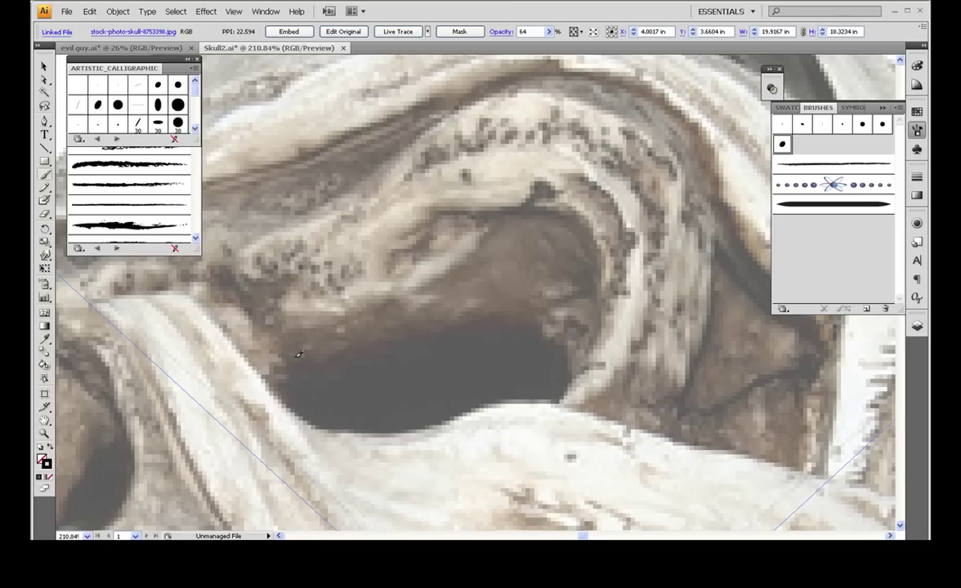
Trace the eye socket's left, upper and right edges and the bandage folds above it
mouse_move(294, 358)
mouse_down()
mouse_move(300, 407)
mouse_move(321, 426)
mouse_up()
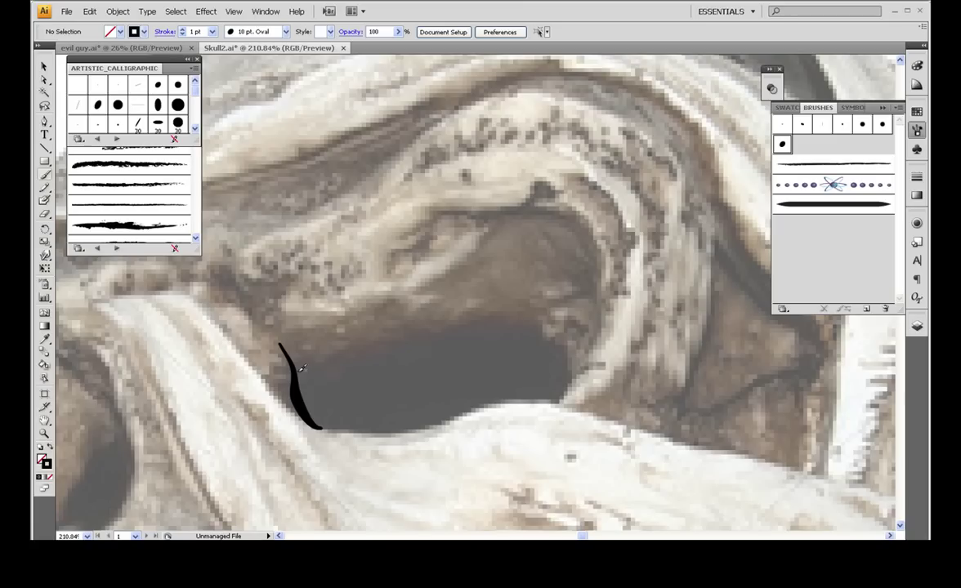
mouse_move(304, 370)
mouse_down()
mouse_move(473, 320)
mouse_move(545, 328)
mouse_up()
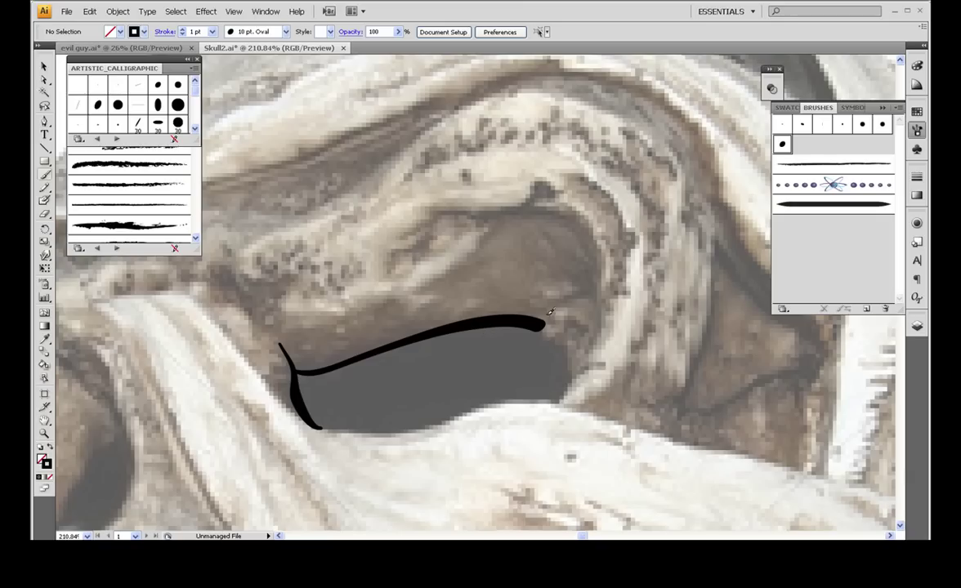
mouse_move(548, 320)
mouse_down()
mouse_move(543, 333)
mouse_move(569, 353)
mouse_move(576, 375)
mouse_up()
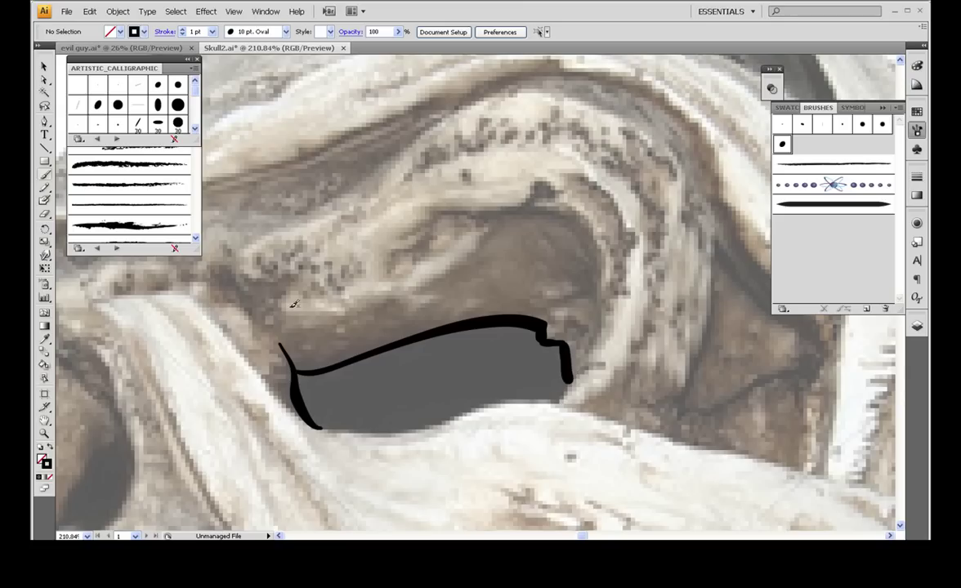
mouse_move(288, 282)
mouse_down()
mouse_move(275, 312)
mouse_move(292, 332)
mouse_move(341, 323)
mouse_move(462, 268)
mouse_move(497, 218)
mouse_up()
mouse_move(435, 212)
mouse_down()
mouse_move(502, 213)
mouse_move(557, 187)
mouse_move(577, 191)
mouse_move(561, 213)
mouse_move(589, 217)
mouse_move(600, 239)
mouse_move(593, 344)
mouse_up()
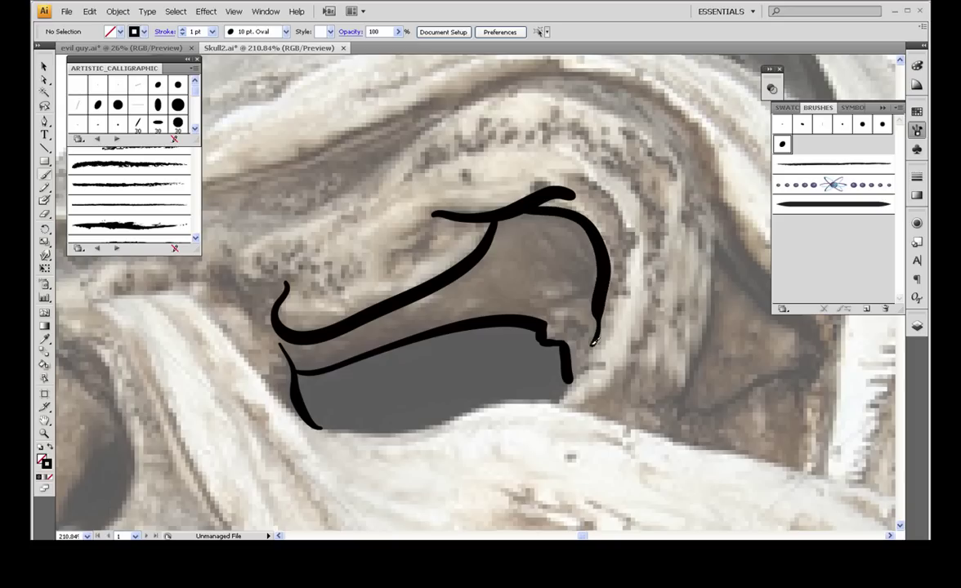
mouse_move(584, 179)
mouse_down()
mouse_move(616, 191)
mouse_move(638, 237)
mouse_move(623, 315)
mouse_up()
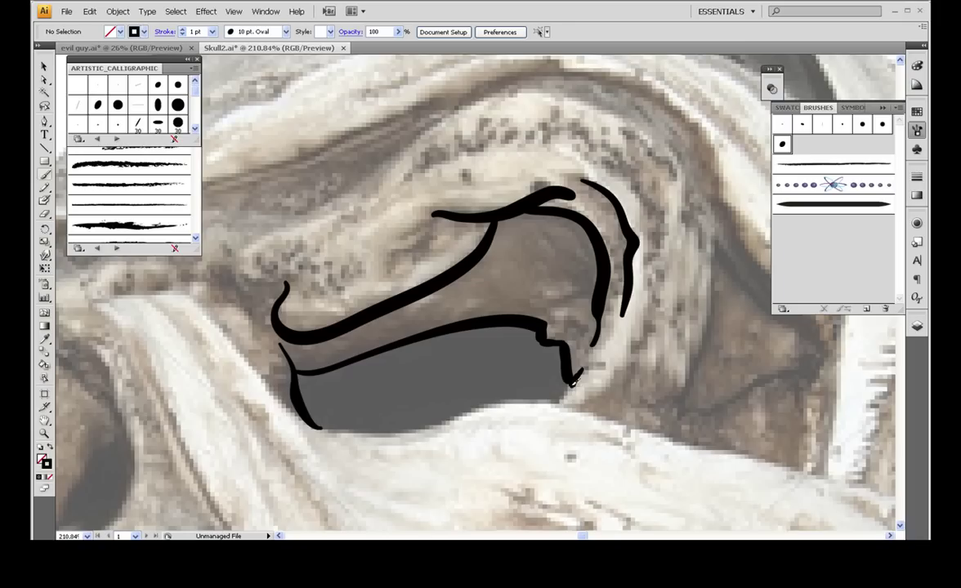
drag(582, 368, 560, 403)
Replace the strokes along the grey shape's bottom with one clean calligraphic stroke
mouse_move(260, 385)
mouse_down()
mouse_move(322, 422)
mouse_move(382, 429)
mouse_move(472, 407)
mouse_move(596, 418)
mouse_up()
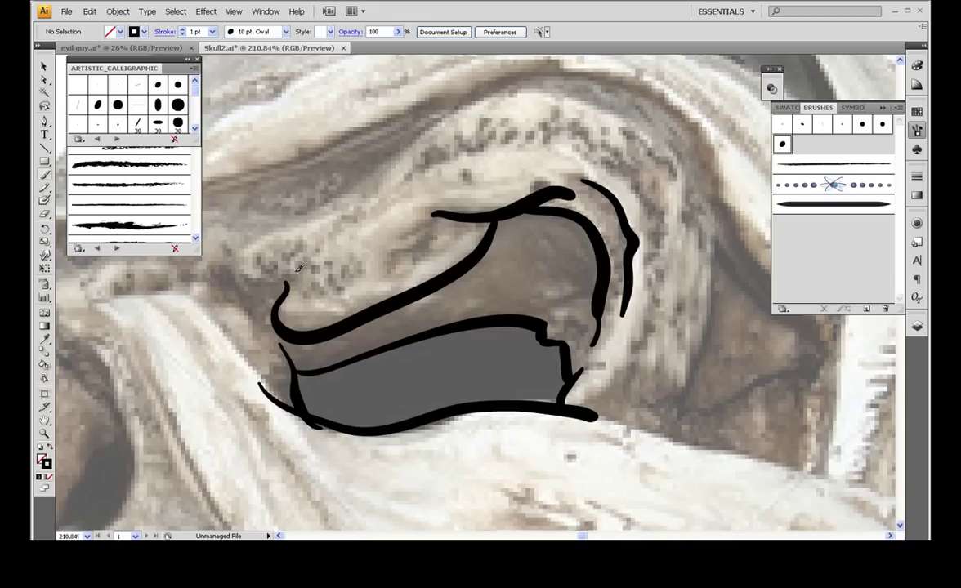
click(90, 11)
click(92, 34)
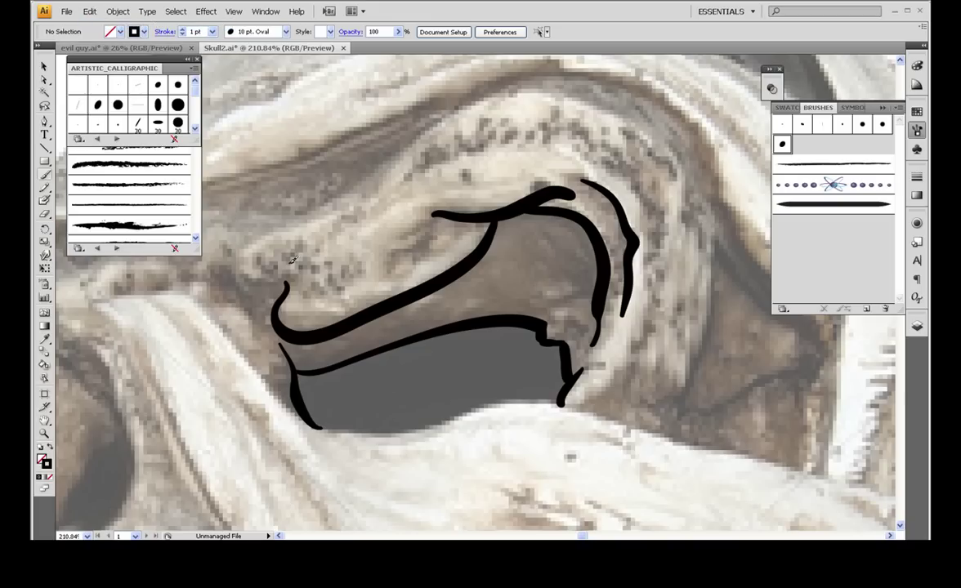
mouse_move(258, 377)
mouse_down()
mouse_move(334, 421)
mouse_move(412, 418)
mouse_move(491, 394)
mouse_move(581, 408)
mouse_up()
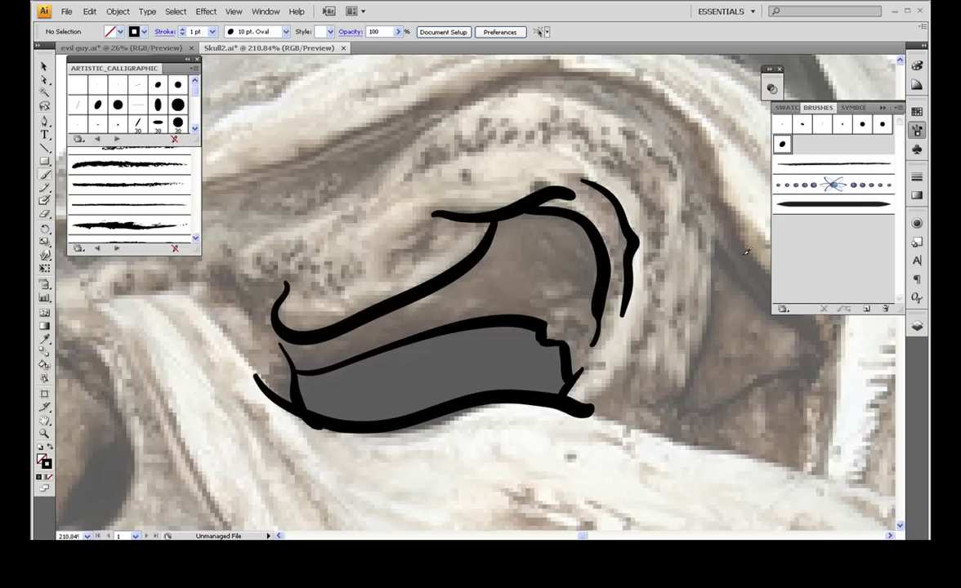
click(918, 326)
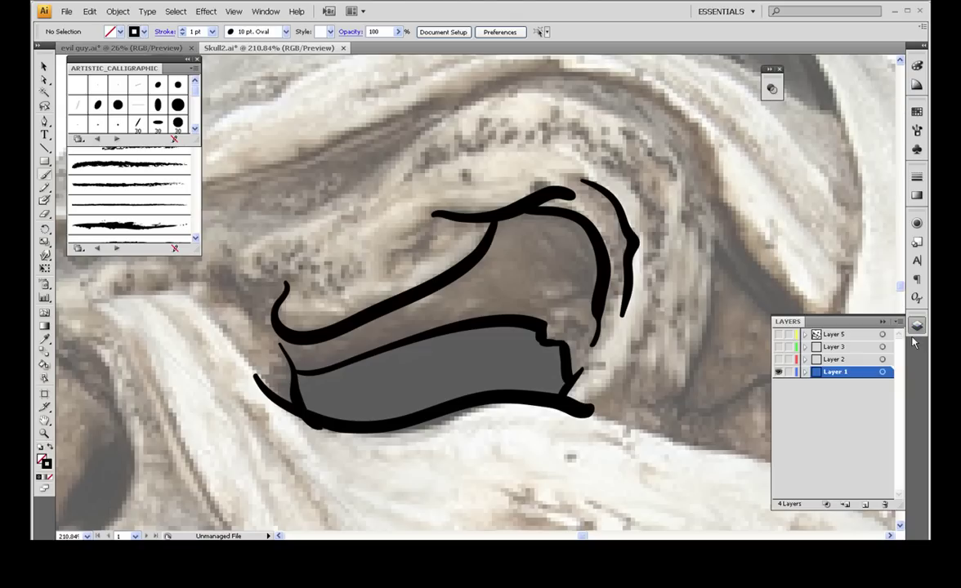
Check the artwork in Outline view, then return to Preview fitted to the whole artboard
ctrl+click(778, 372)
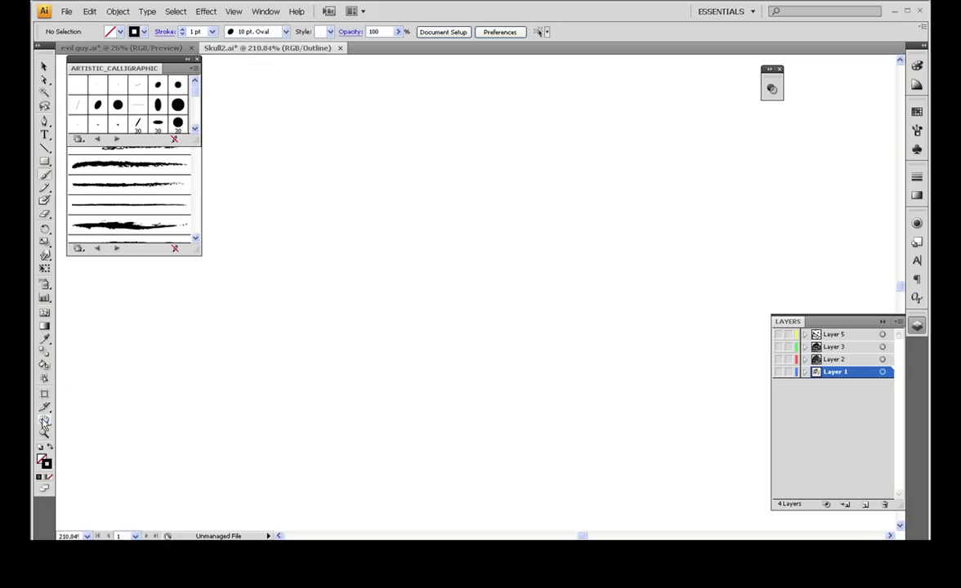
double_click(44, 434)
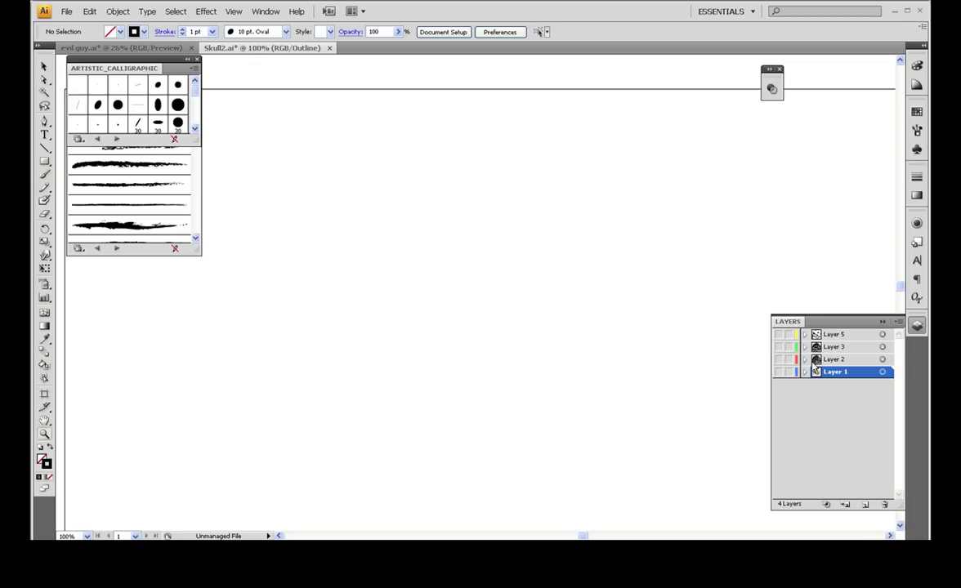
key(ctrl+y)
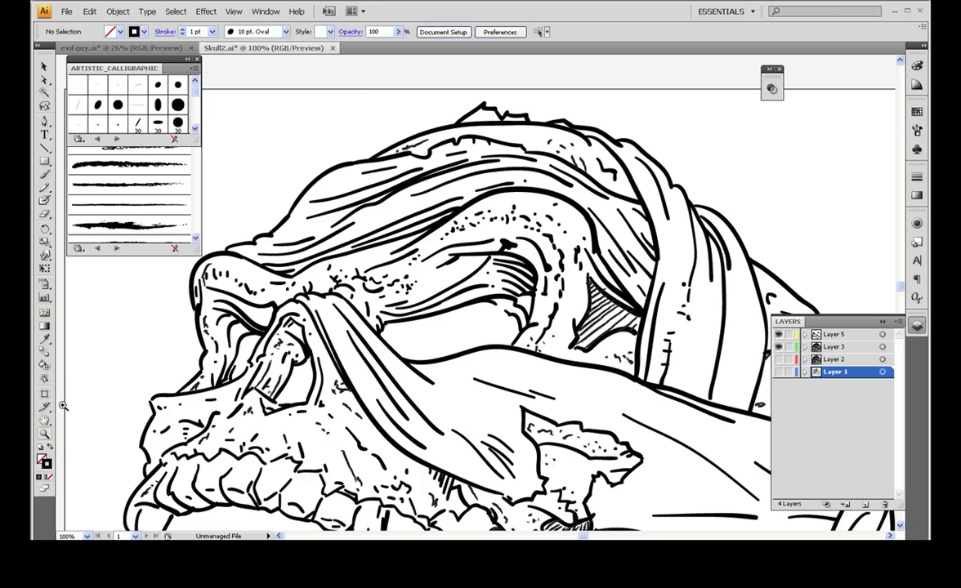
double_click(45, 422)
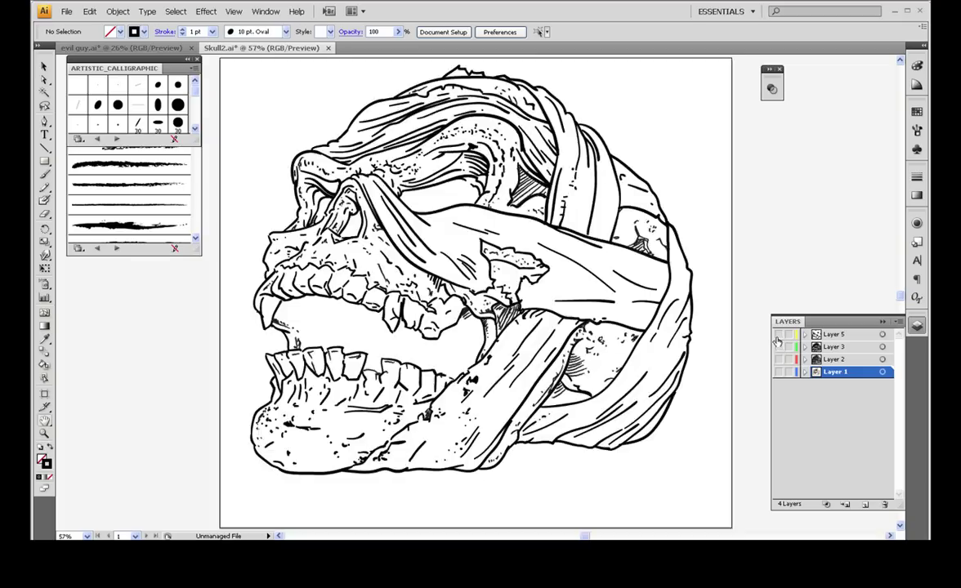
Toggle Layers 5, 3 and 2, leaving only the inked skull layers visible
drag(779, 334, 778, 363)
click(779, 361)
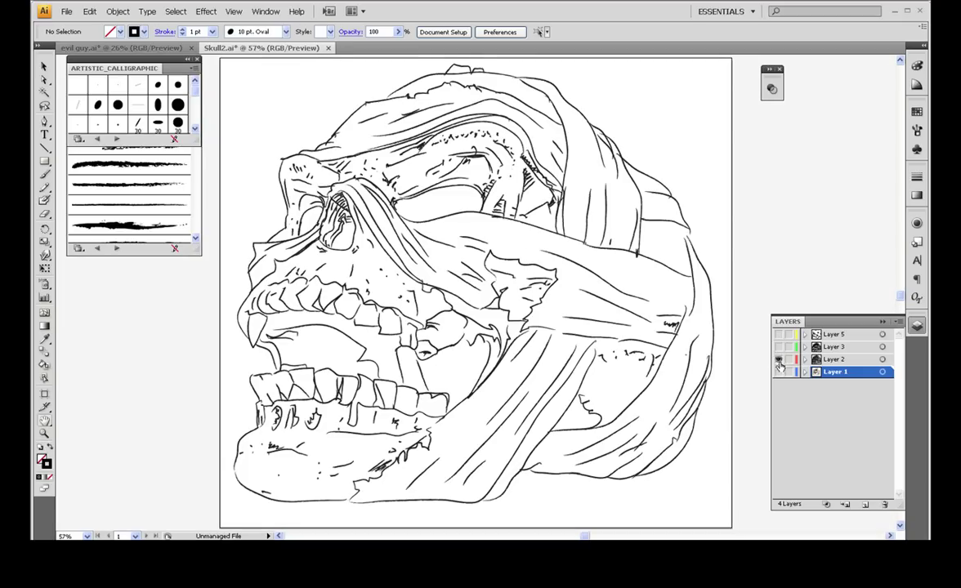
click(779, 360)
drag(778, 334, 779, 347)
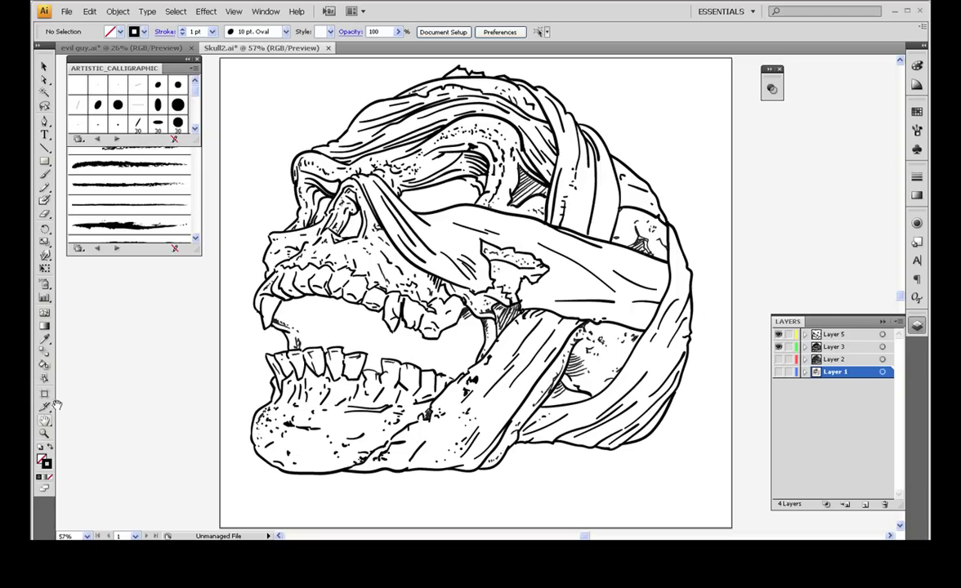
click(45, 433)
drag(296, 124, 387, 225)
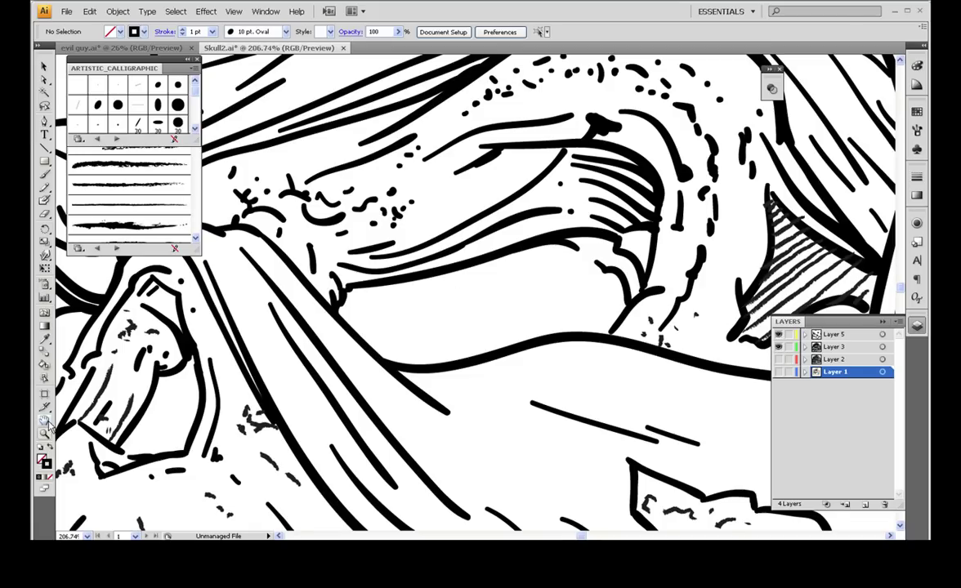
key(ctrl+0)
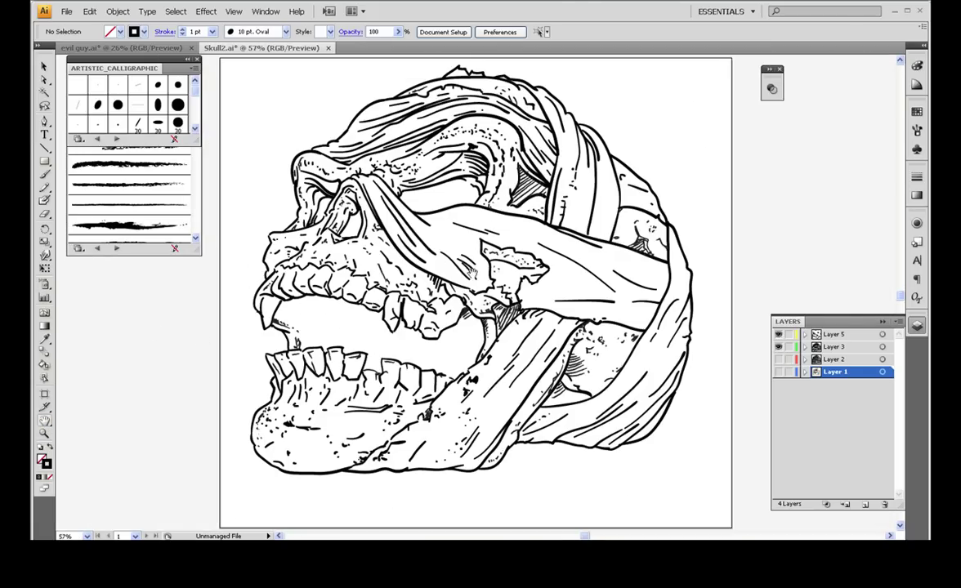
click(44, 433)
click(45, 66)
Select all skull paths and apply a chalk brush from the Artistic_ChalkCharcoalPencil library
drag(166, 500, 708, 92)
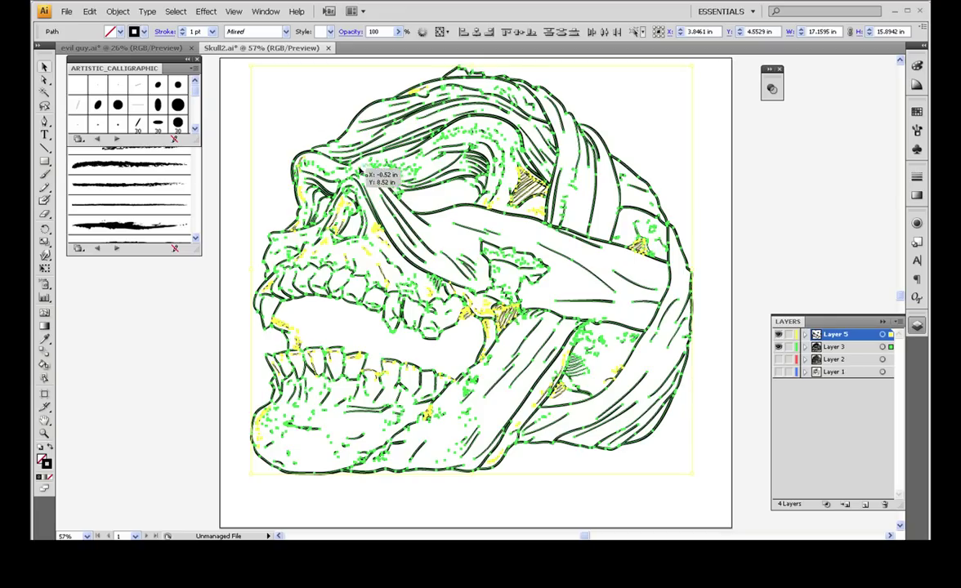
click(234, 245)
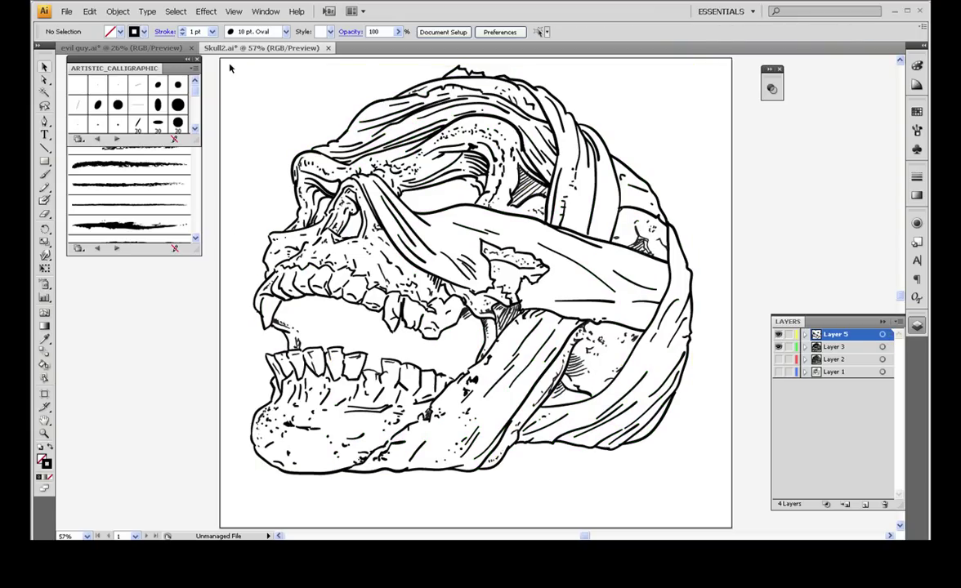
drag(229, 69, 633, 458)
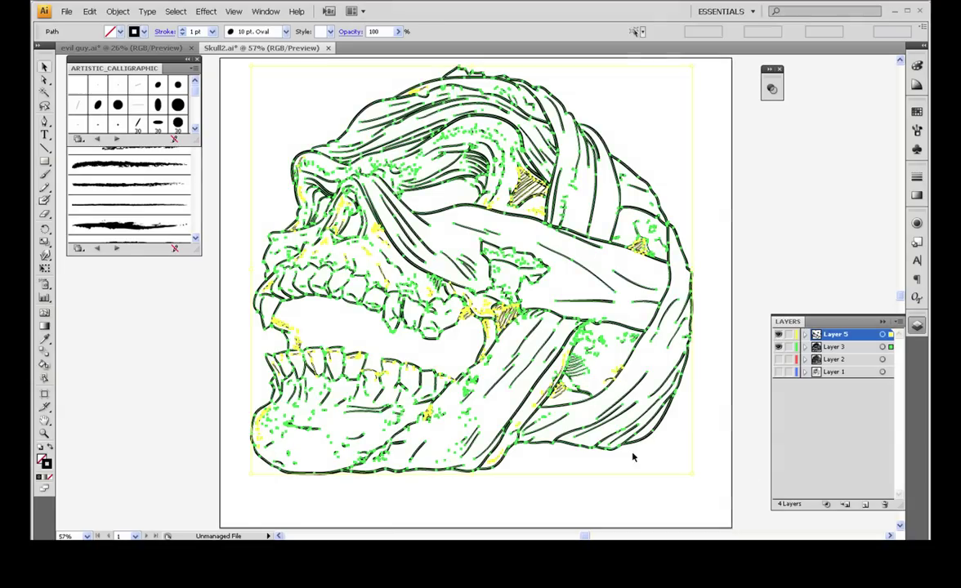
click(197, 256)
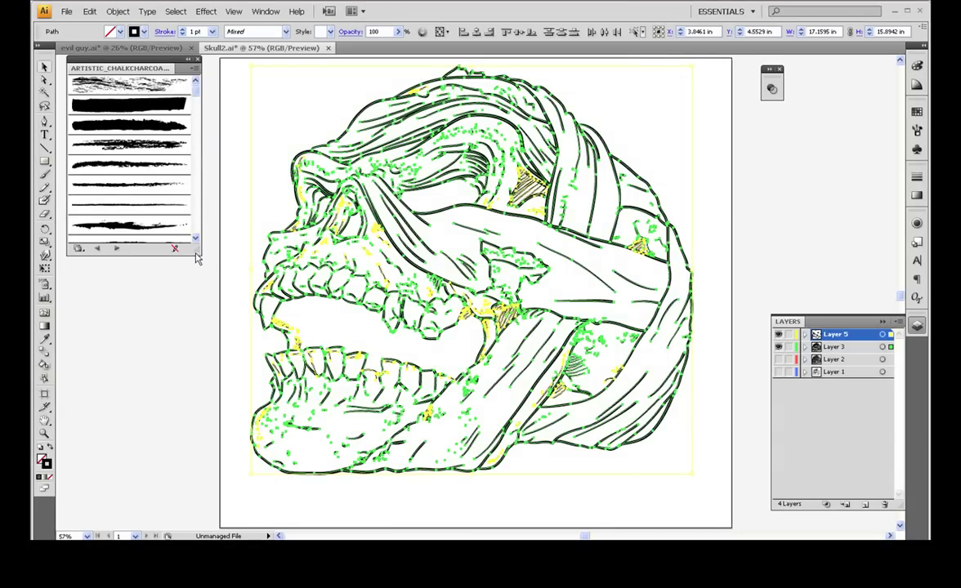
click(129, 165)
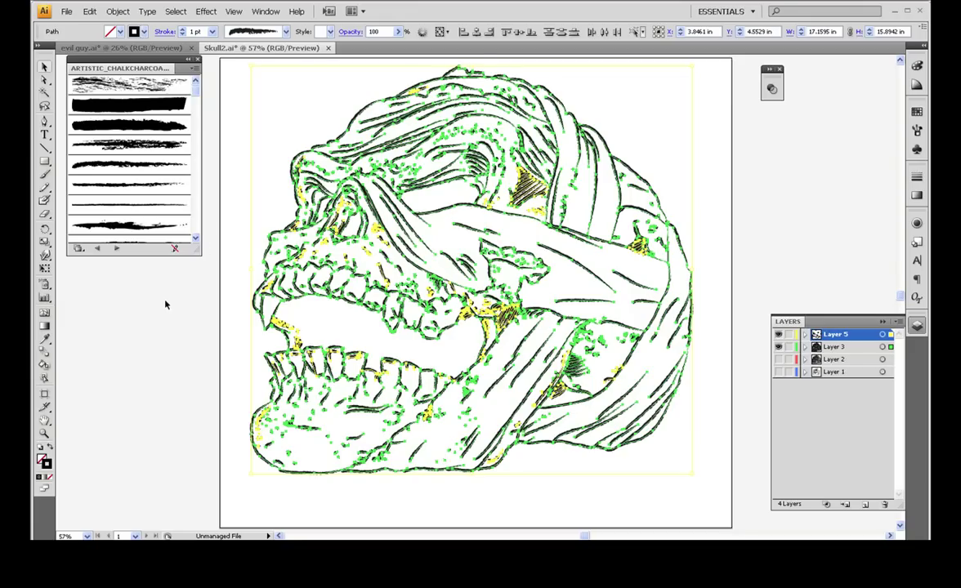
click(165, 305)
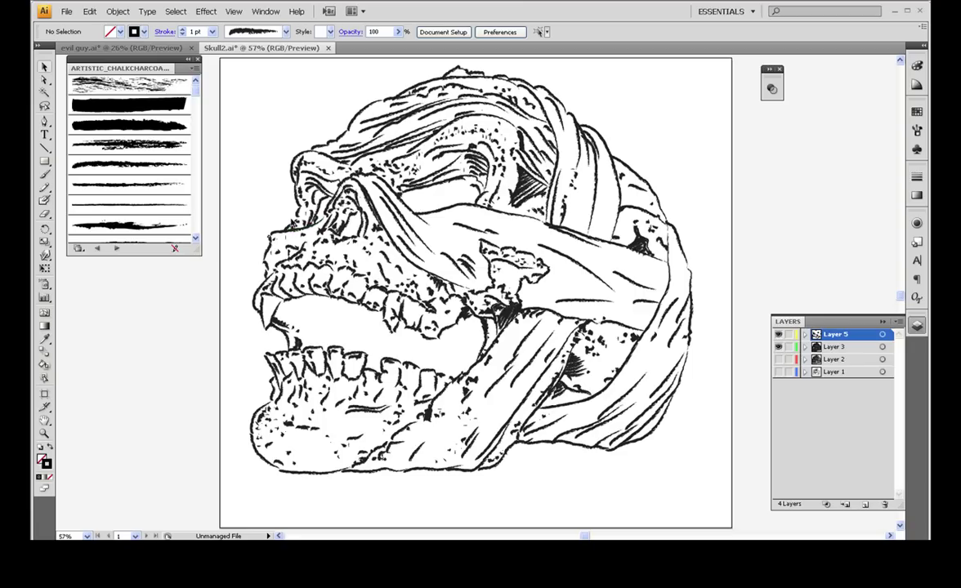
click(44, 435)
drag(245, 117, 436, 214)
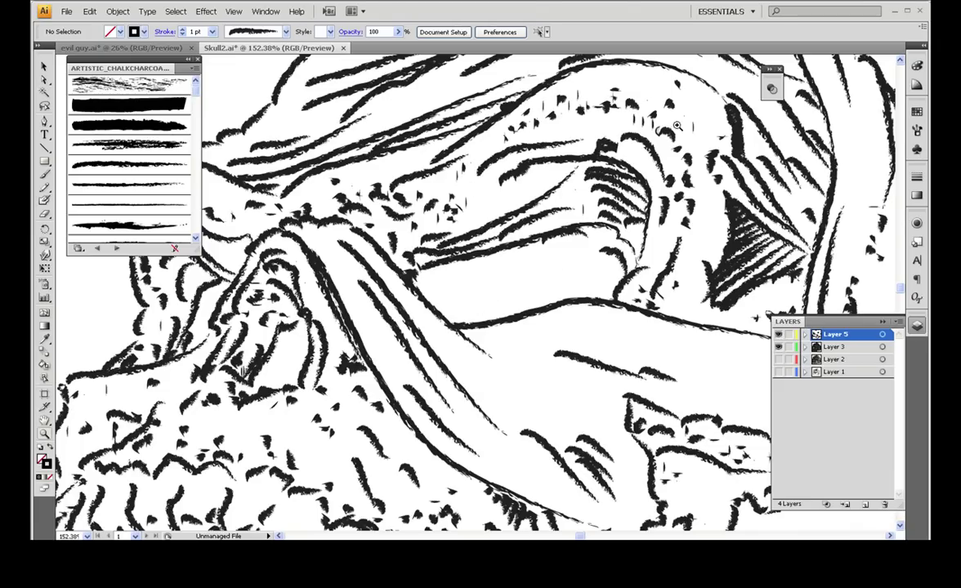
double_click(44, 436)
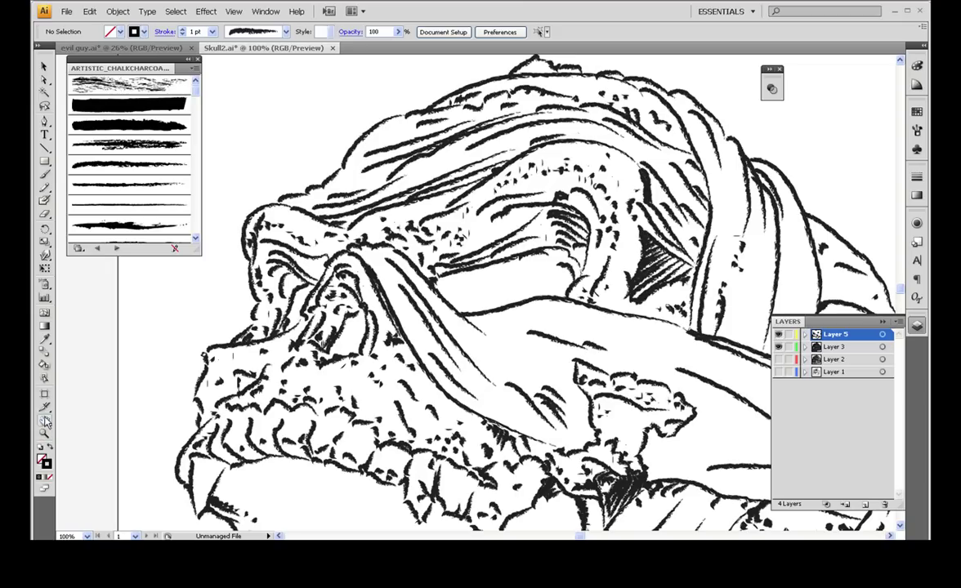
double_click(46, 422)
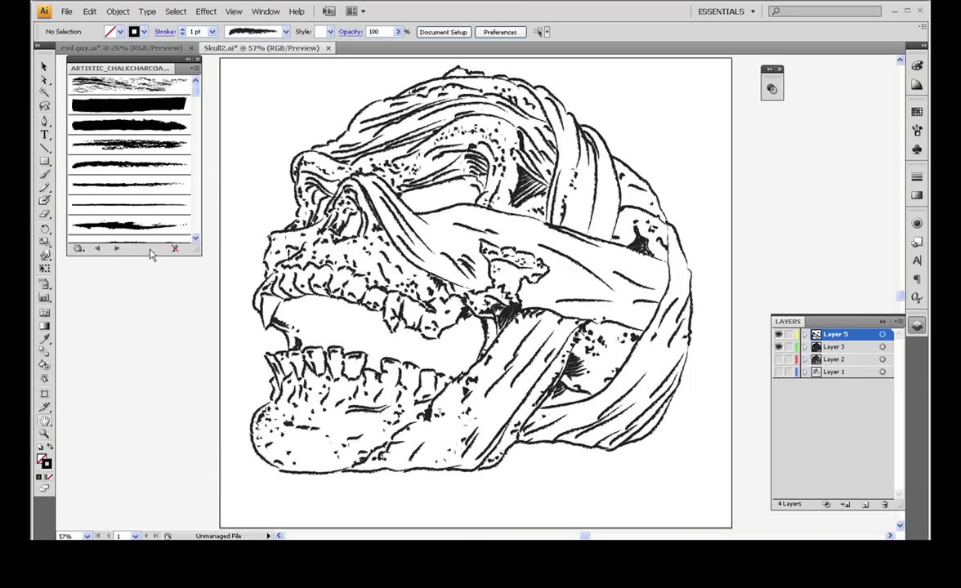
Select every skull path and set the stroke weight to 2 pt in the Control bar
click(44, 64)
drag(183, 517, 675, 64)
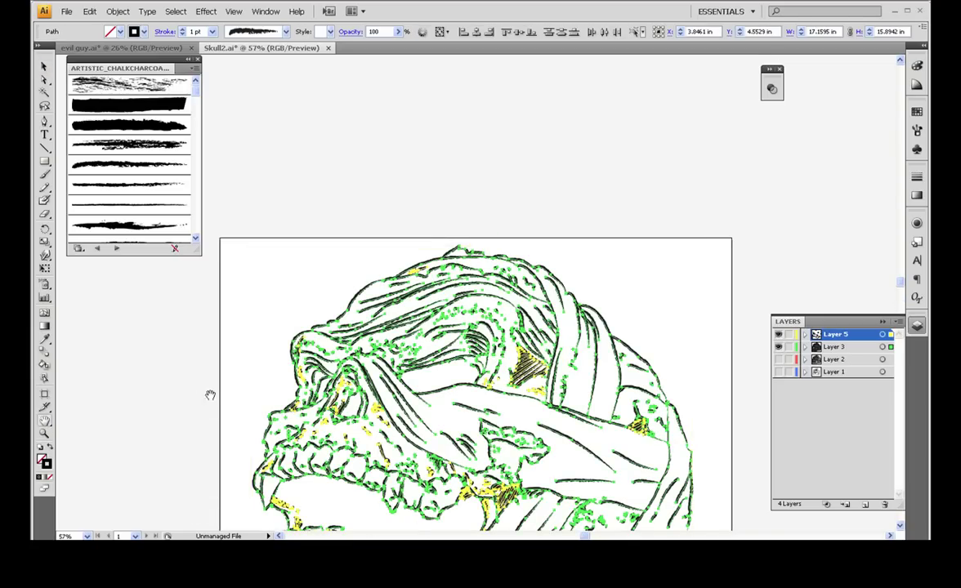
drag(210, 392, 205, 258)
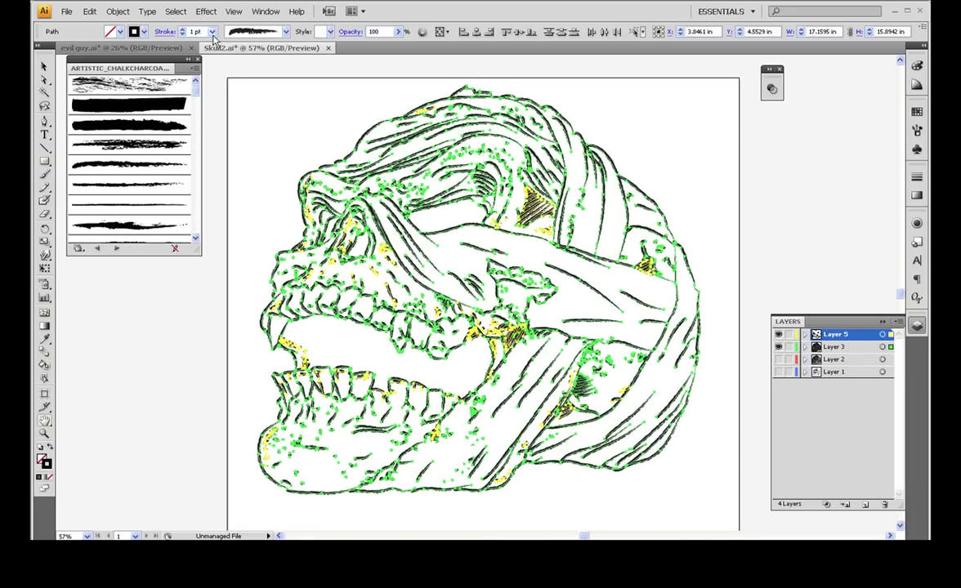
click(211, 31)
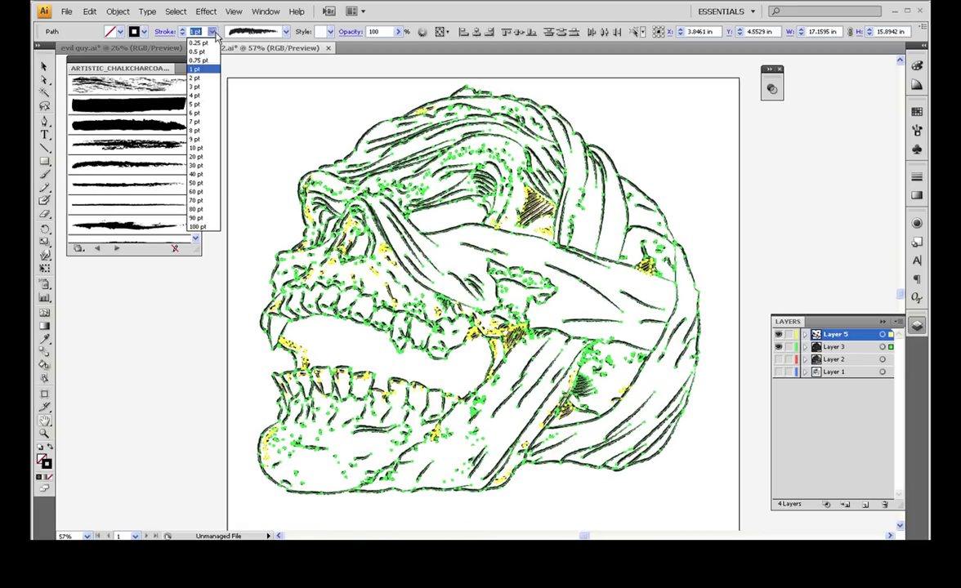
click(204, 77)
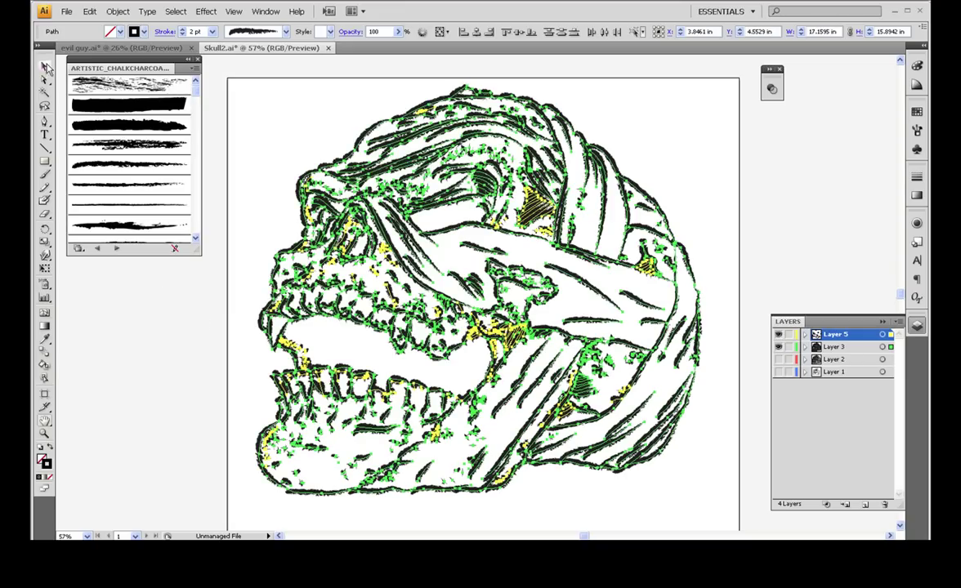
click(44, 65)
click(170, 344)
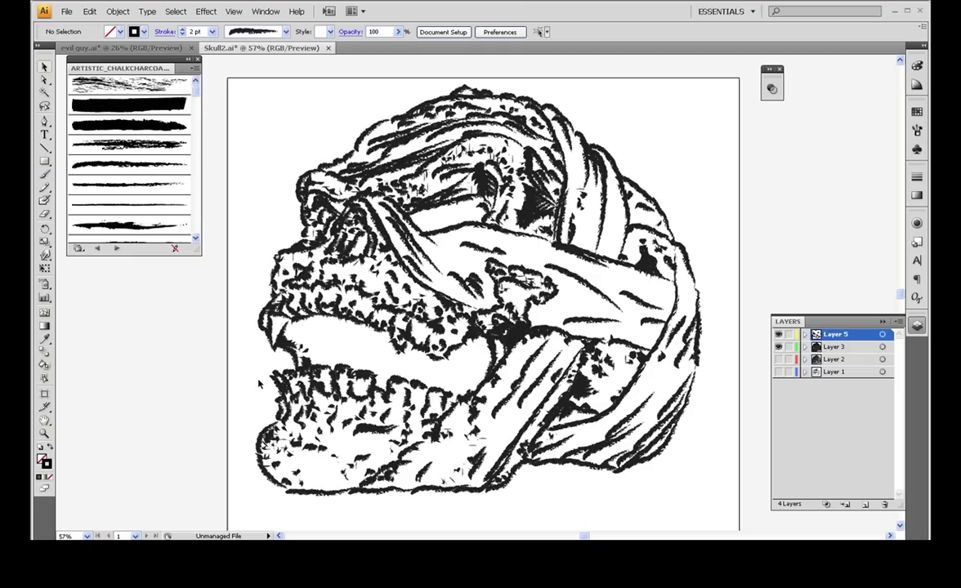